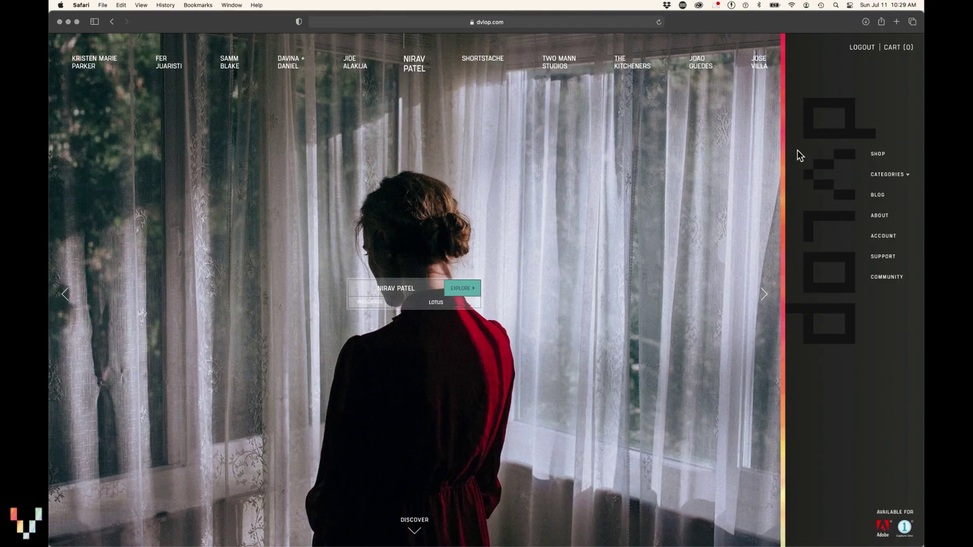
Download the DVLOP - ONE installer from the dvlop.com account page
left_click(882, 236)
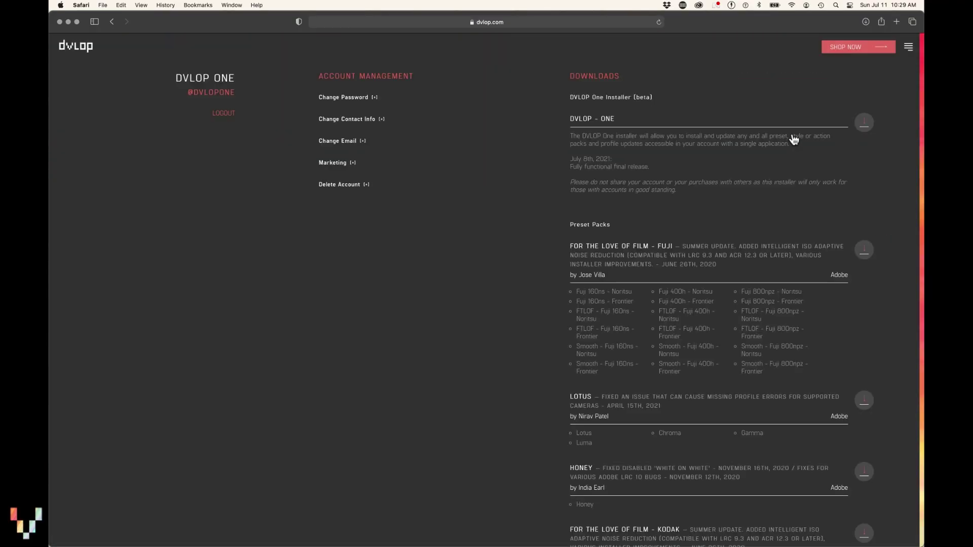
left_click(865, 125)
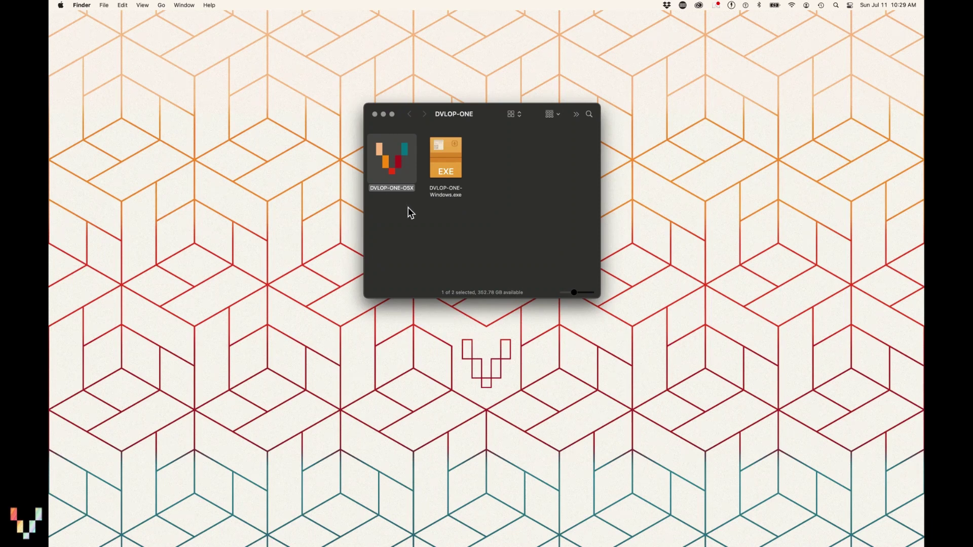
Launch DVLOP-ONE-OSX from the DVLOP-ONE Finder folder
double_click(399, 166)
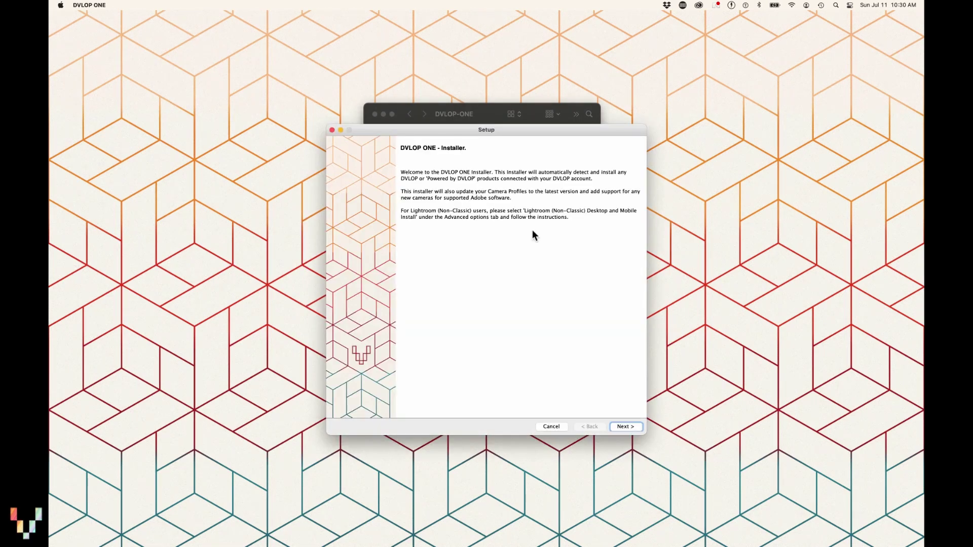
Accept the license agreement and sign in with the DVLOP.com email and password
left_click(625, 426)
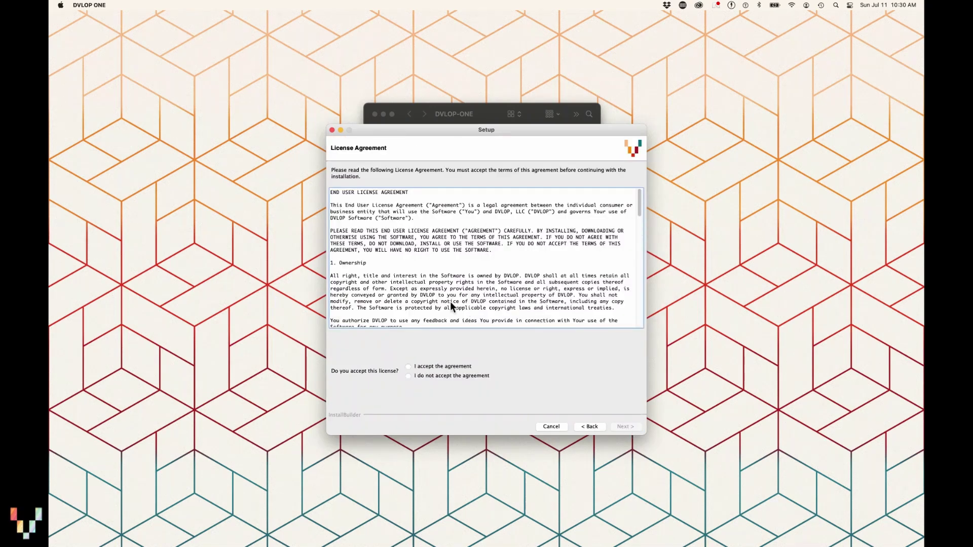
left_click(410, 367)
left_click(625, 426)
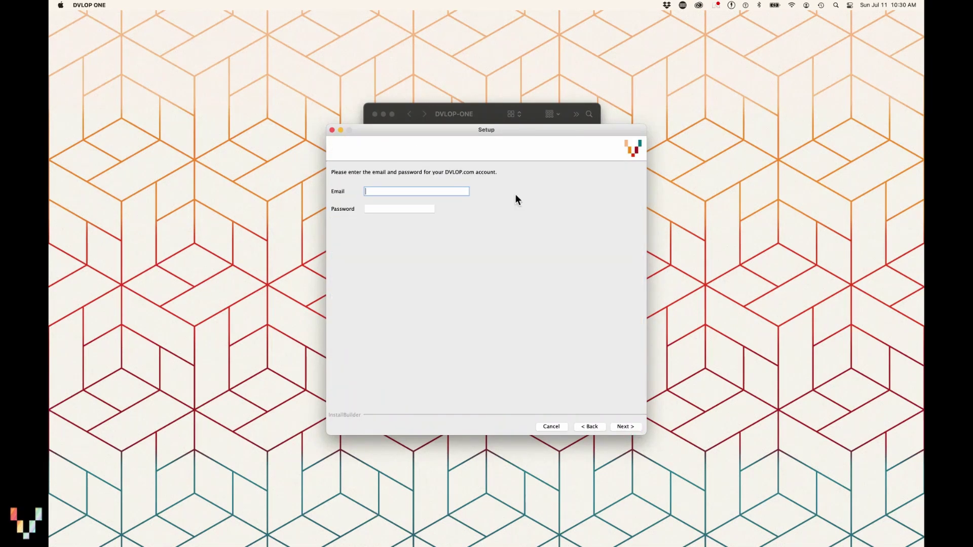
type("dvlopone")
key("Tab")
type("•••••••••")
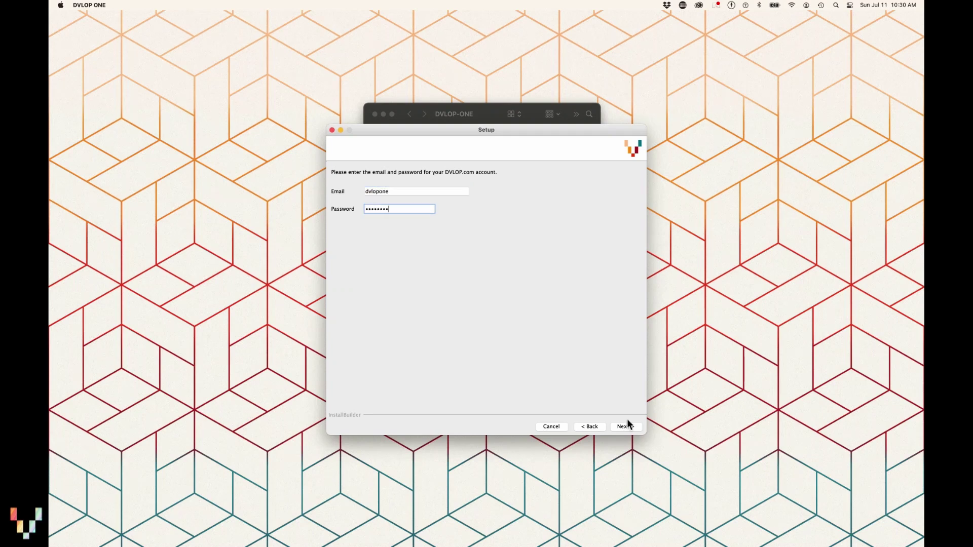
left_click(627, 427)
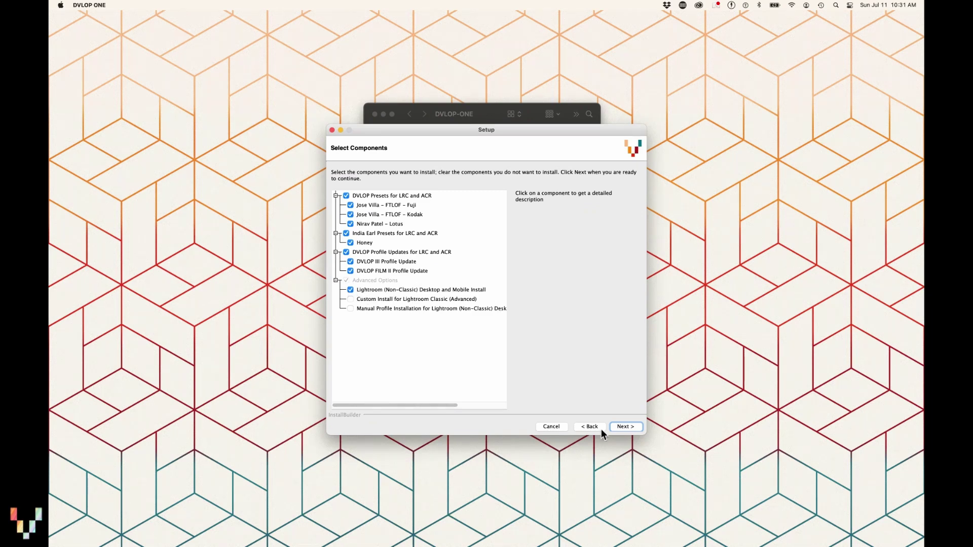
Keep Lightroom (Non-Classic) Desktop and Mobile Install selected and continue
left_click(623, 428)
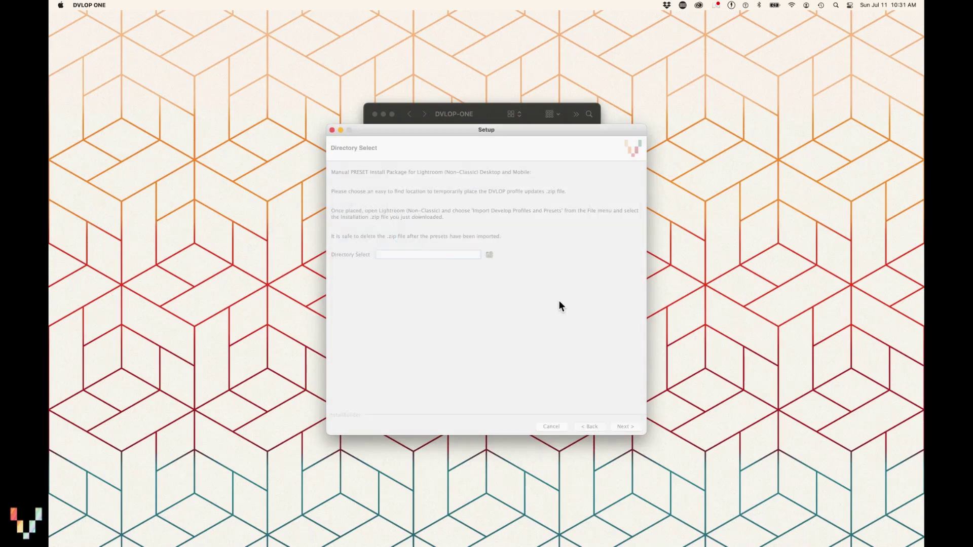
Run and finish the installation, dismiss the restart alert, and launch Lightroom
left_click(624, 426)
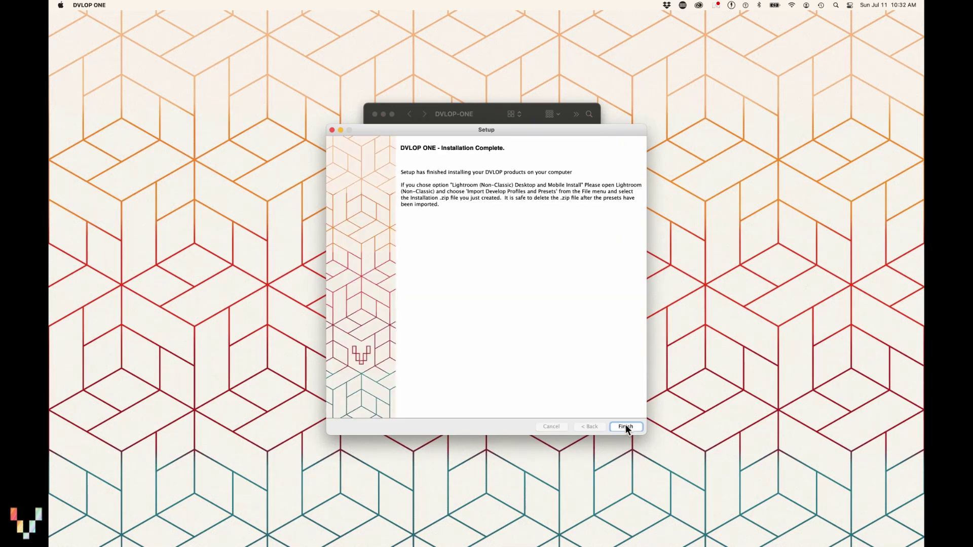
left_click(626, 424)
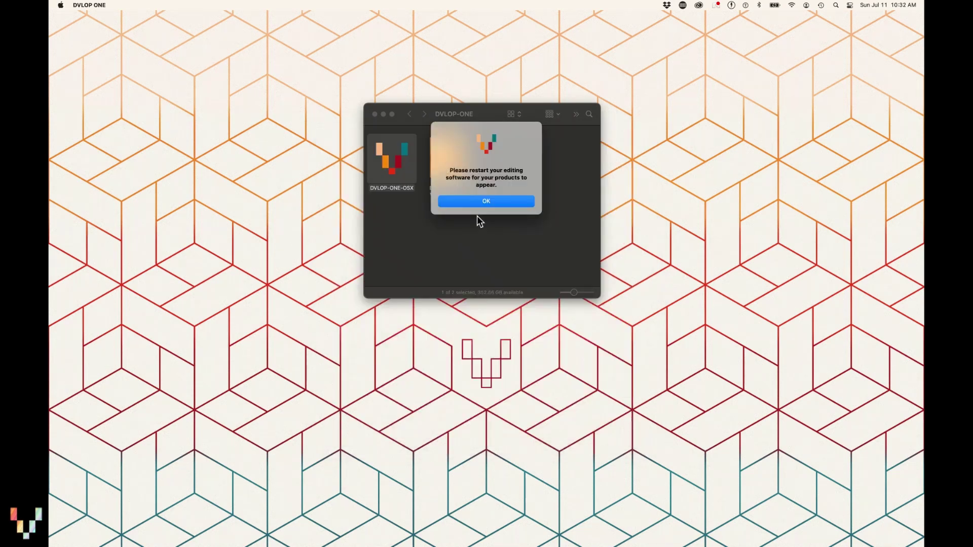
left_click(484, 202)
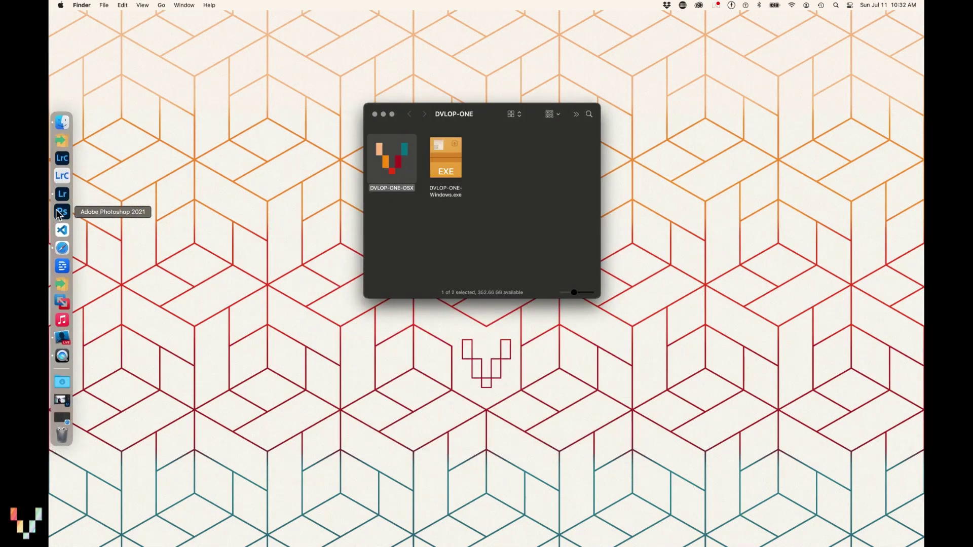
left_click(63, 195)
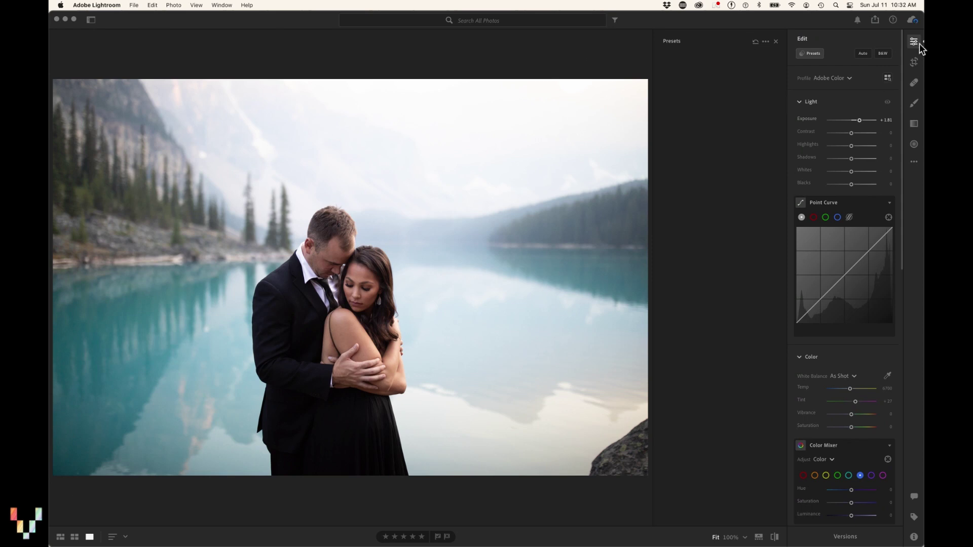
left_click(765, 40)
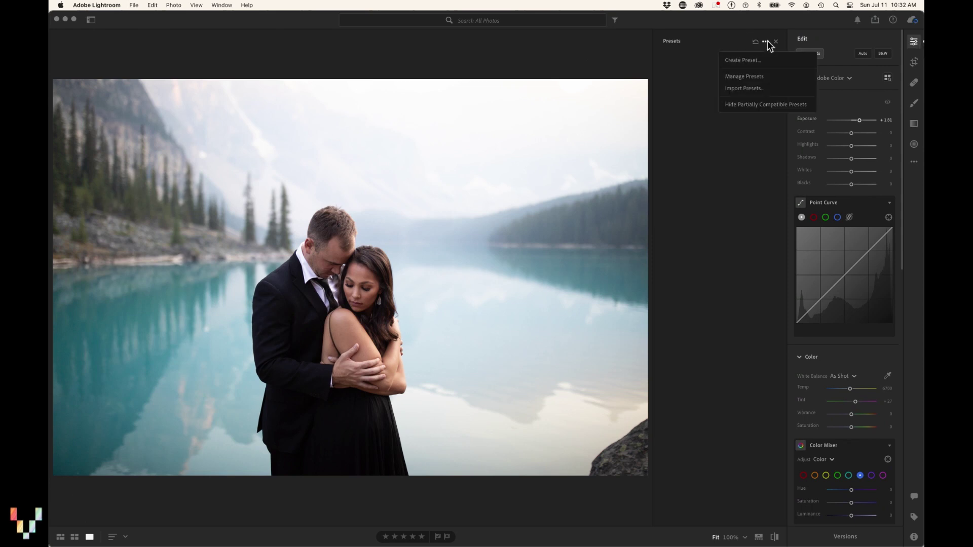
Import Presets and pick DVLOP-LR-INSTALL-(28446).zip from the Desktop
left_click(763, 90)
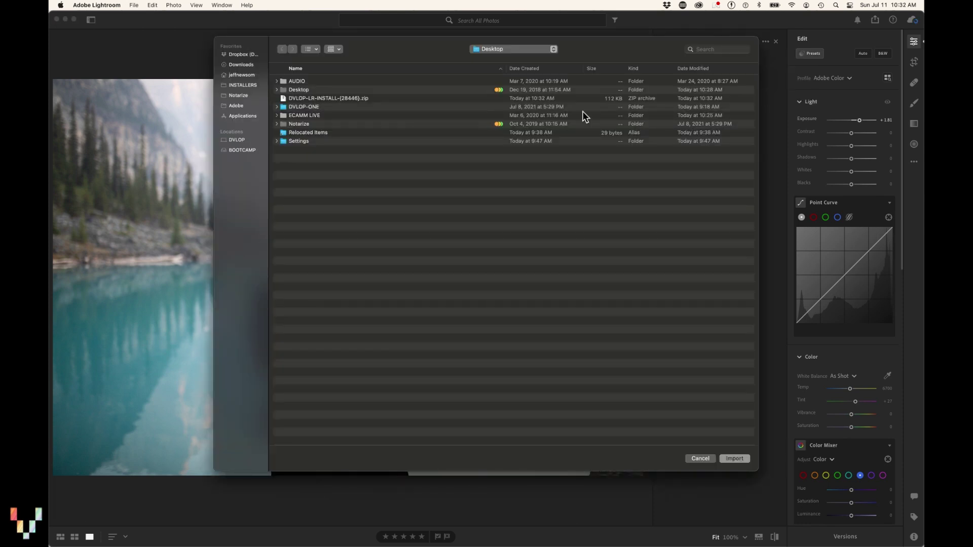
left_click(317, 97)
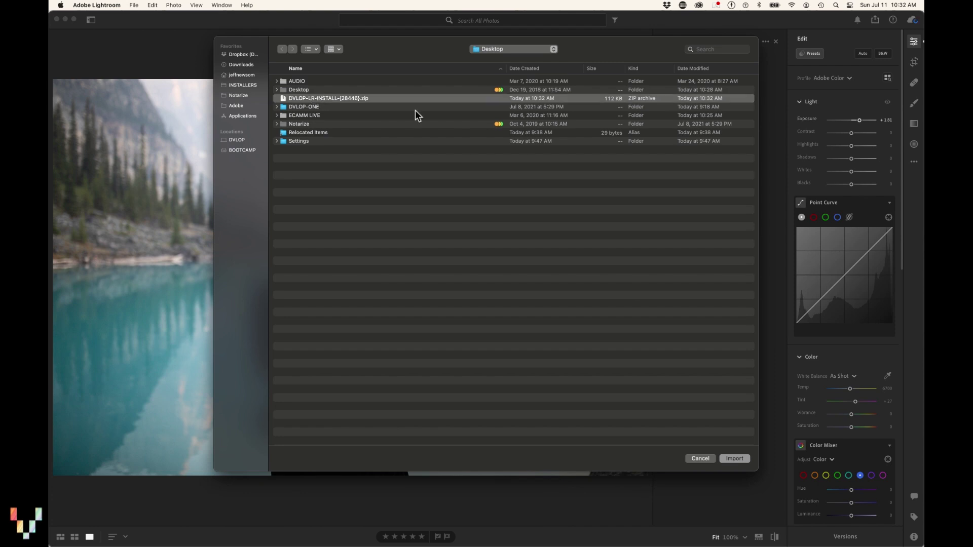
Import the DVLOP-LR-INSTALL zip and let the presets load
left_click(733, 459)
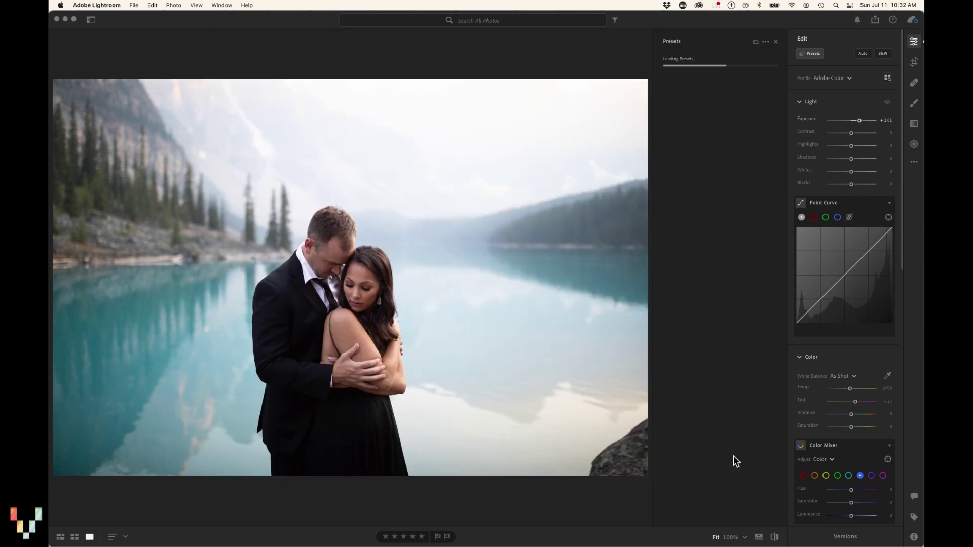